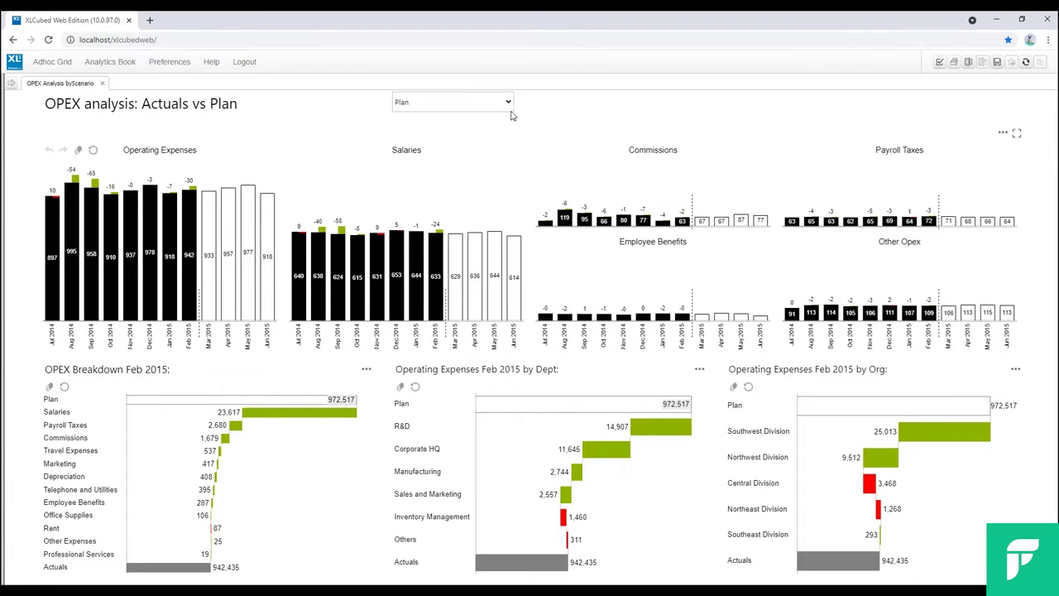
# - Switch the comparison scenario of the OPEX analysis dashboard to Forecast
pyautogui.click(509, 103)
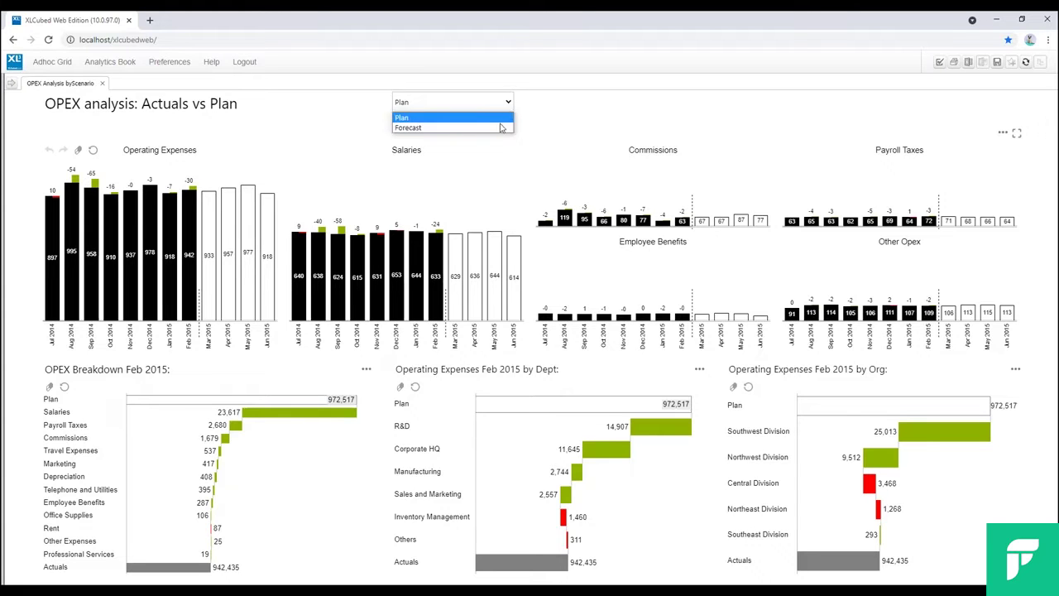
pyautogui.click(500, 126)
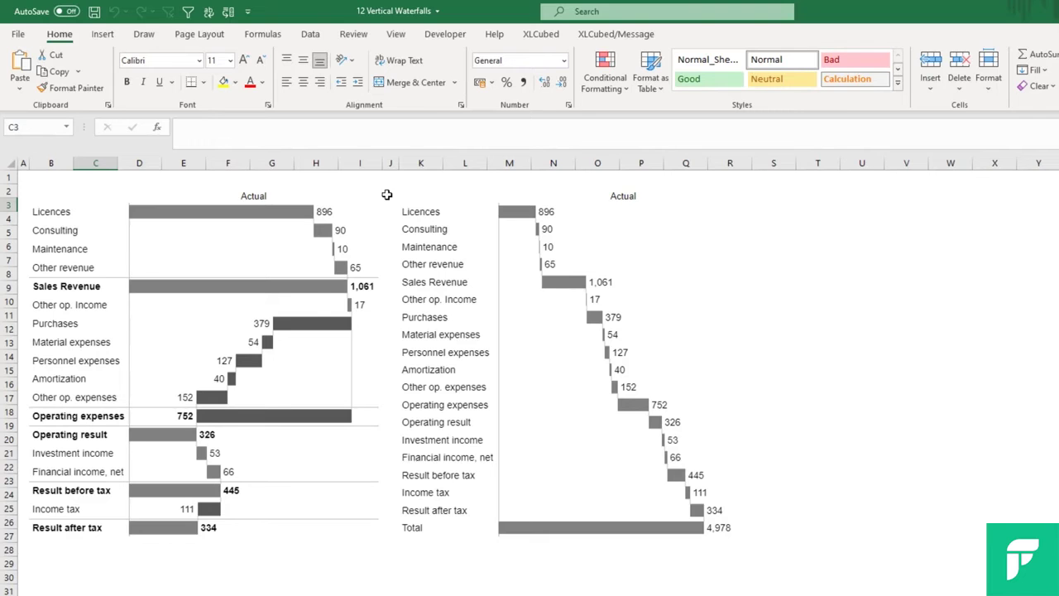
# - Show the available Waterfall options for the unformatted waterfall chart from its Sales Revenue bar
pyautogui.rightClick(562, 284)
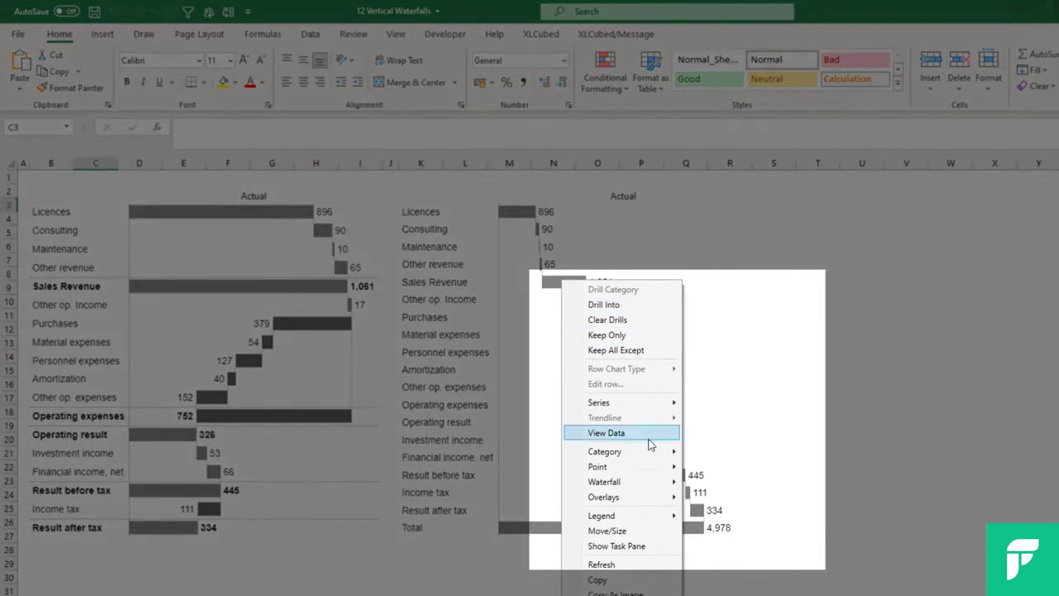
pyautogui.moveTo(649, 483)
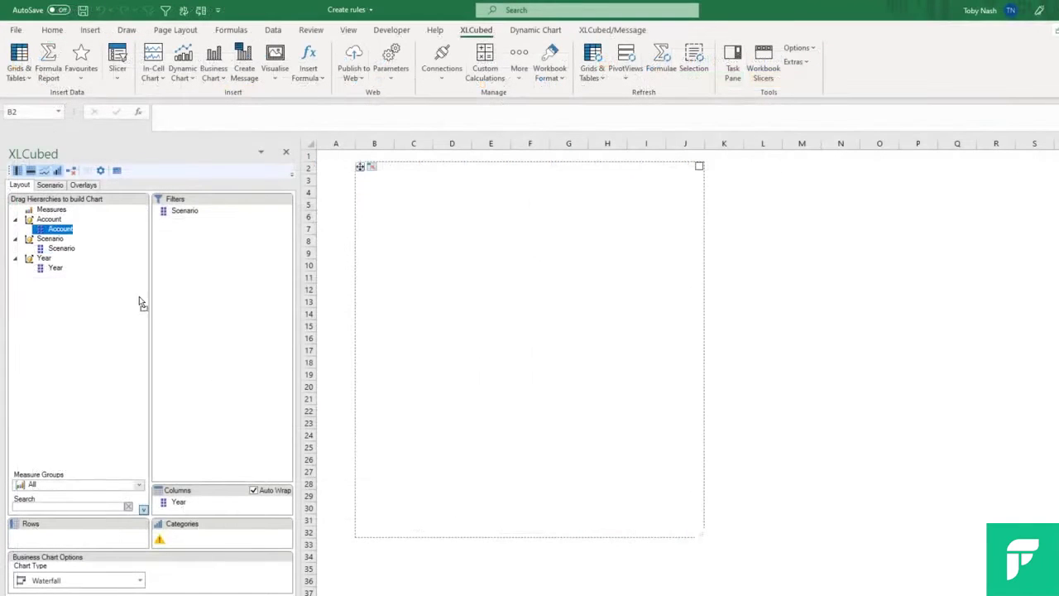
# - Add the Account hierarchy to the chart's categories and load its members from the saved Account list in the 12. Business Rules folder
pyautogui.moveTo(139, 296); pyautogui.dragTo(192, 531)
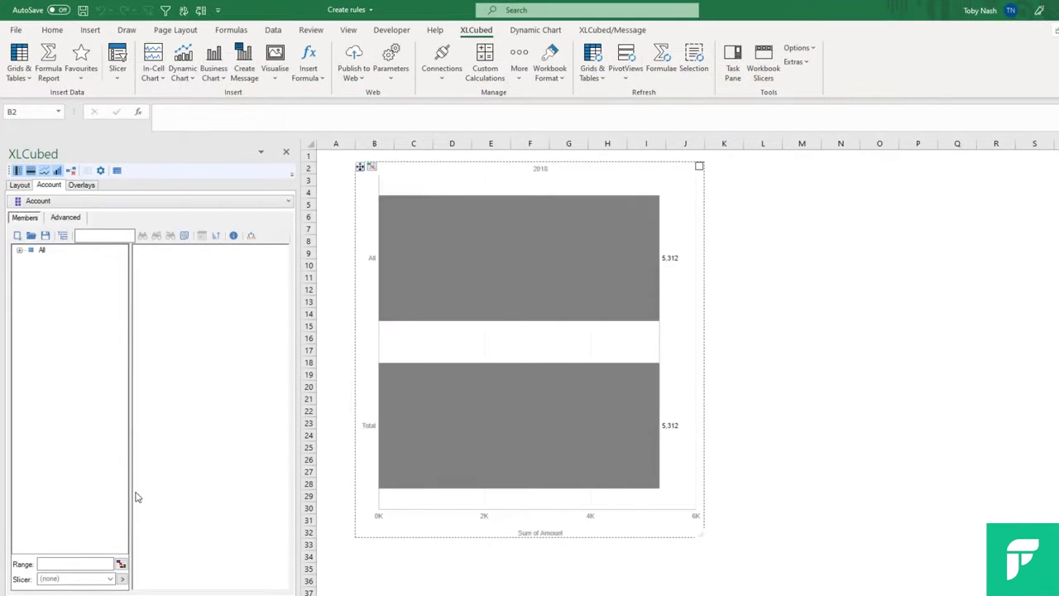
pyautogui.click(30, 235)
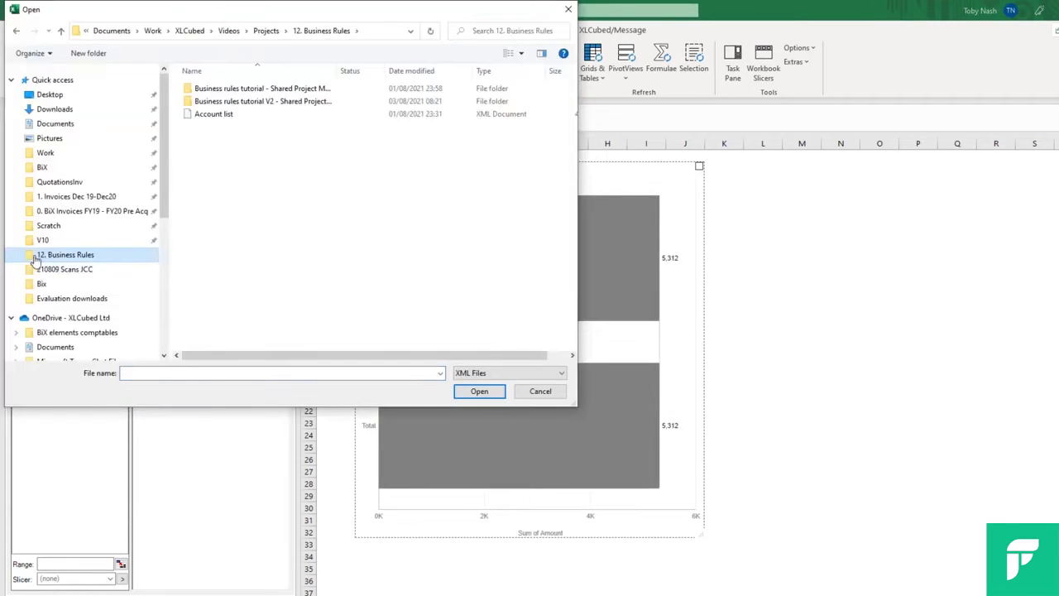
pyautogui.click(248, 114)
pyautogui.click(479, 390)
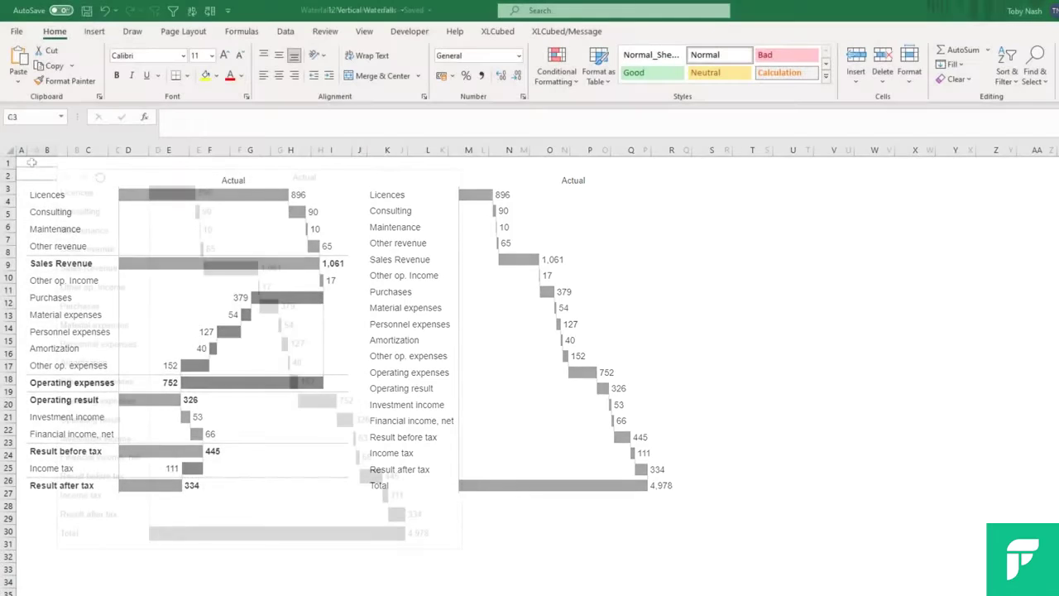
# - Start adding a business rule for the waterfall workbook and set its rule type to Actual
pyautogui.click(498, 30)
pyautogui.click(229, 77)
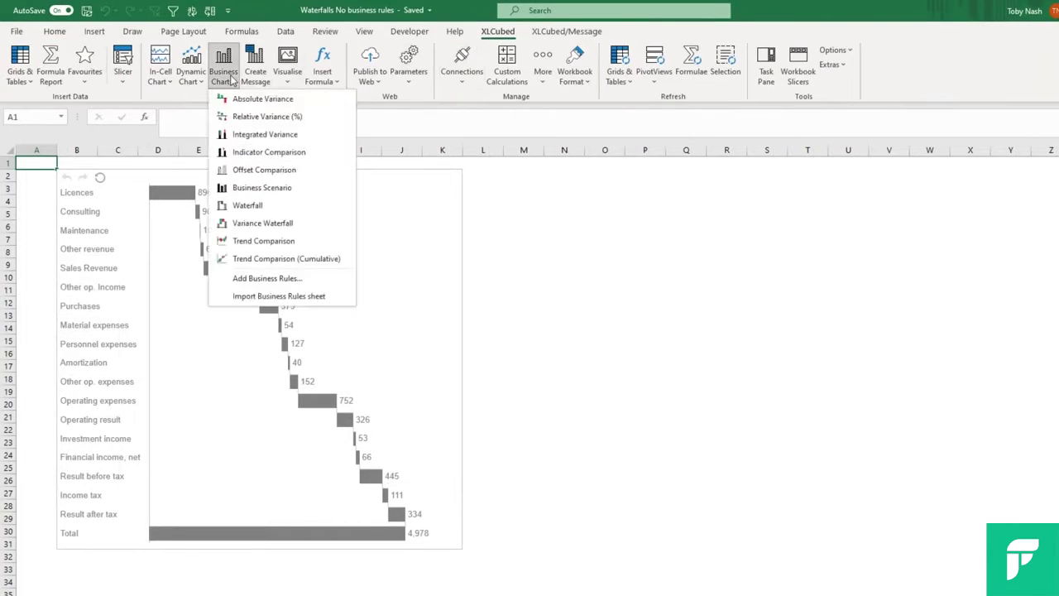
pyautogui.click(315, 285)
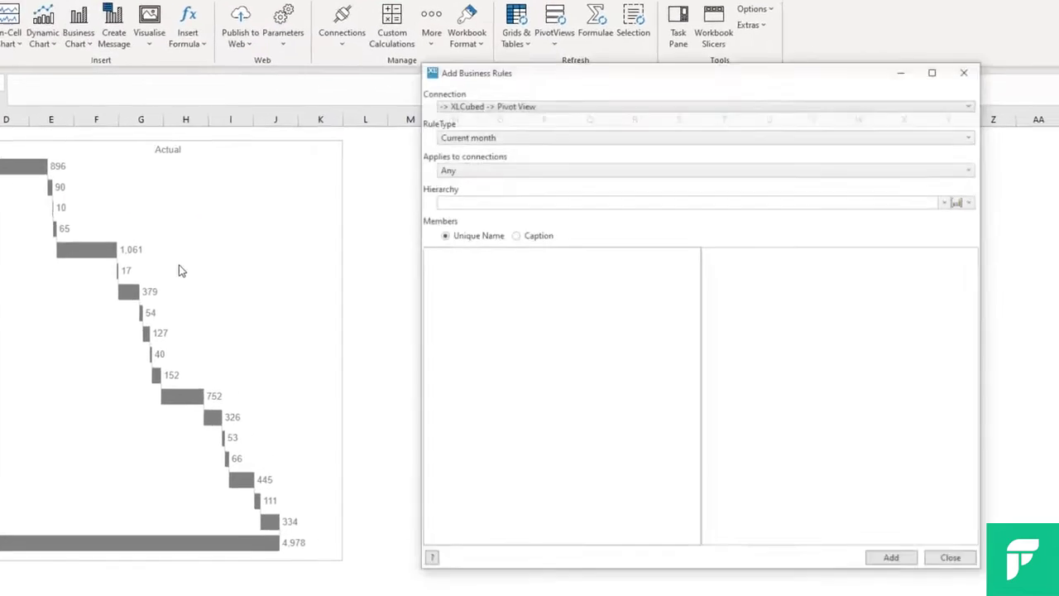
pyautogui.click(301, 88)
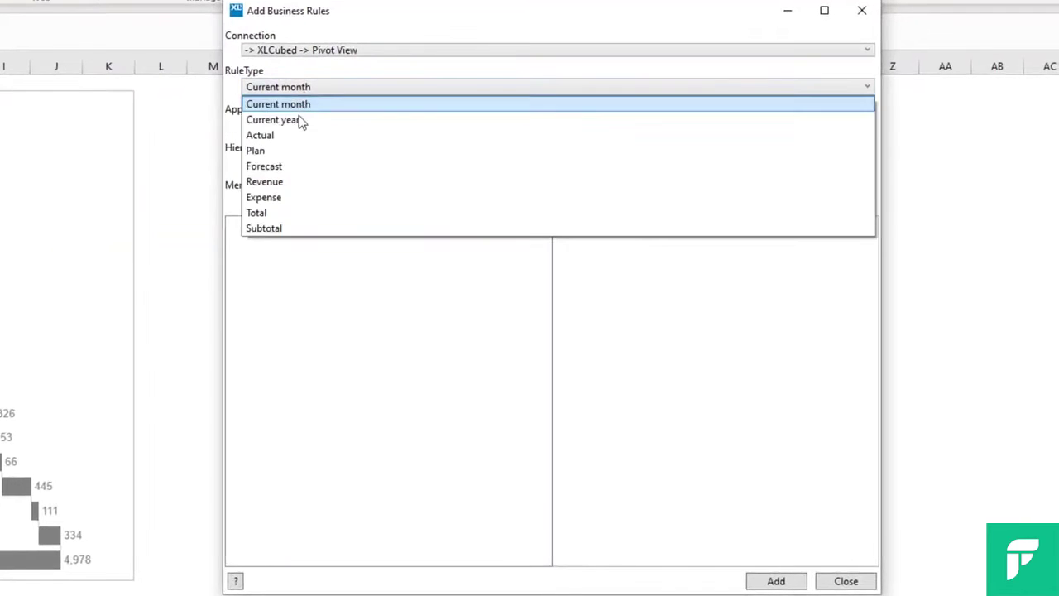
pyautogui.click(300, 136)
# - Assign the rule to the Actual member of the Scenario hierarchy, matched by caption, and add it to the workbook
pyautogui.click(838, 163)
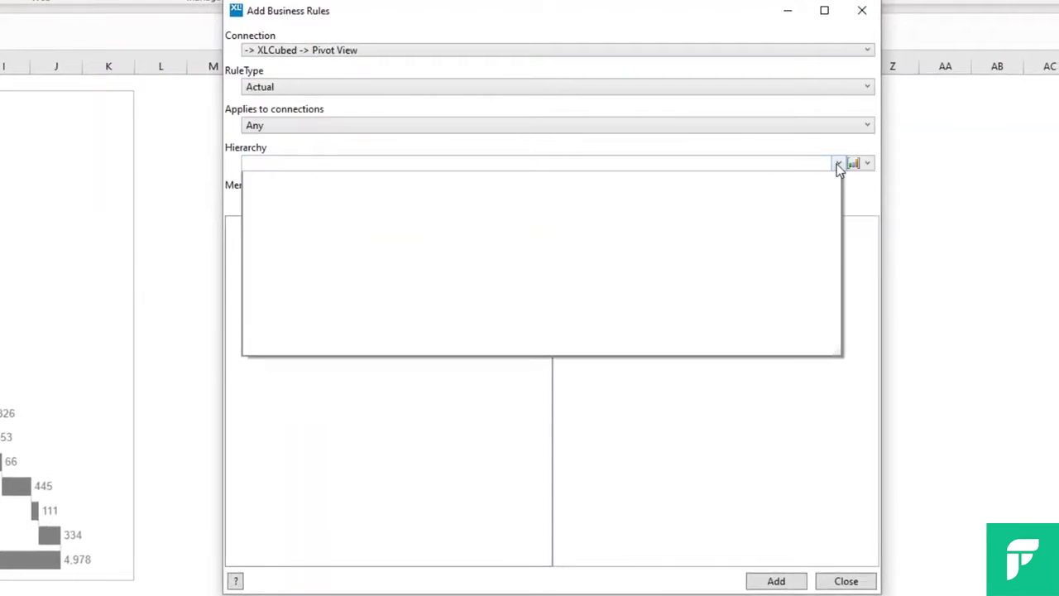
pyautogui.click(252, 221)
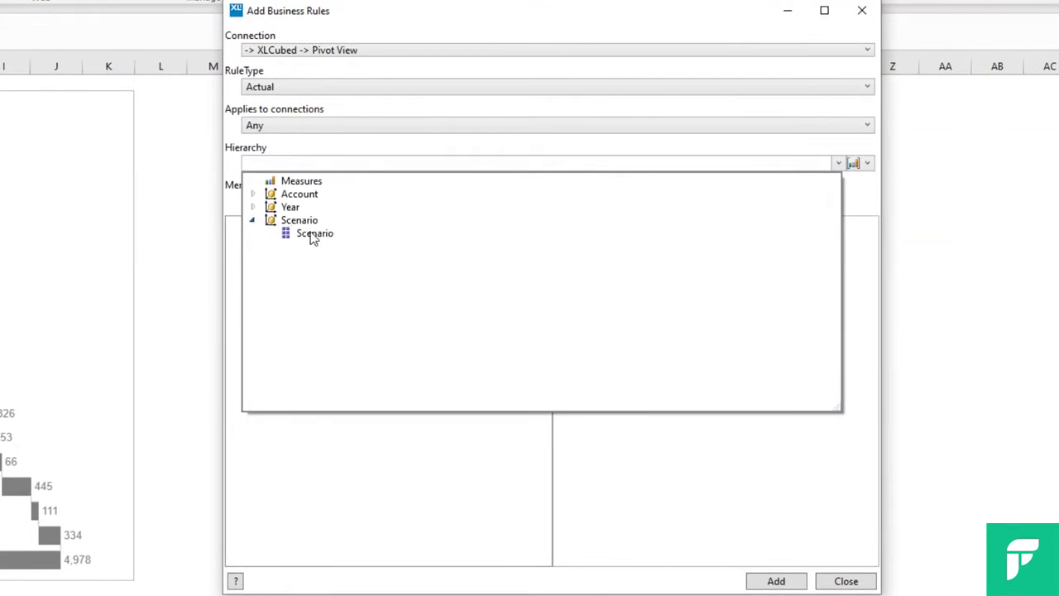
pyautogui.click(313, 234)
pyautogui.click(237, 225)
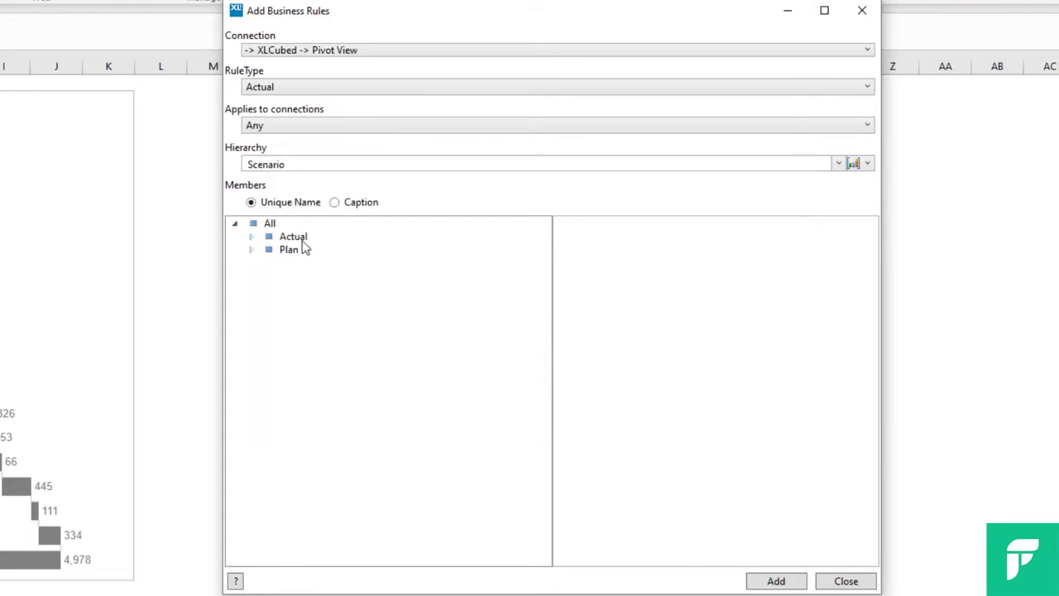
pyautogui.moveTo(301, 239); pyautogui.dragTo(616, 247)
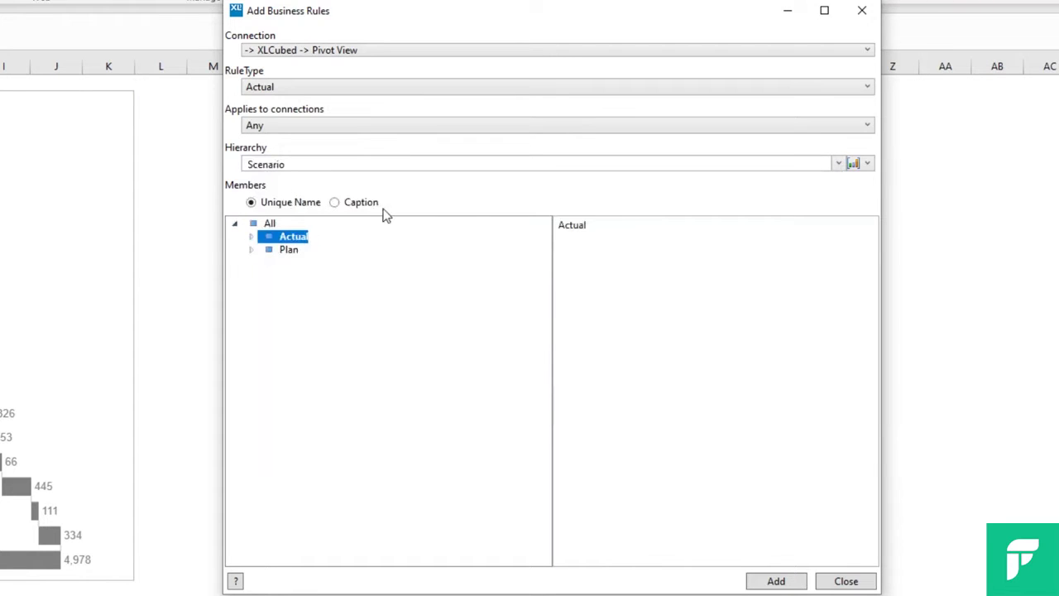
pyautogui.click(357, 204)
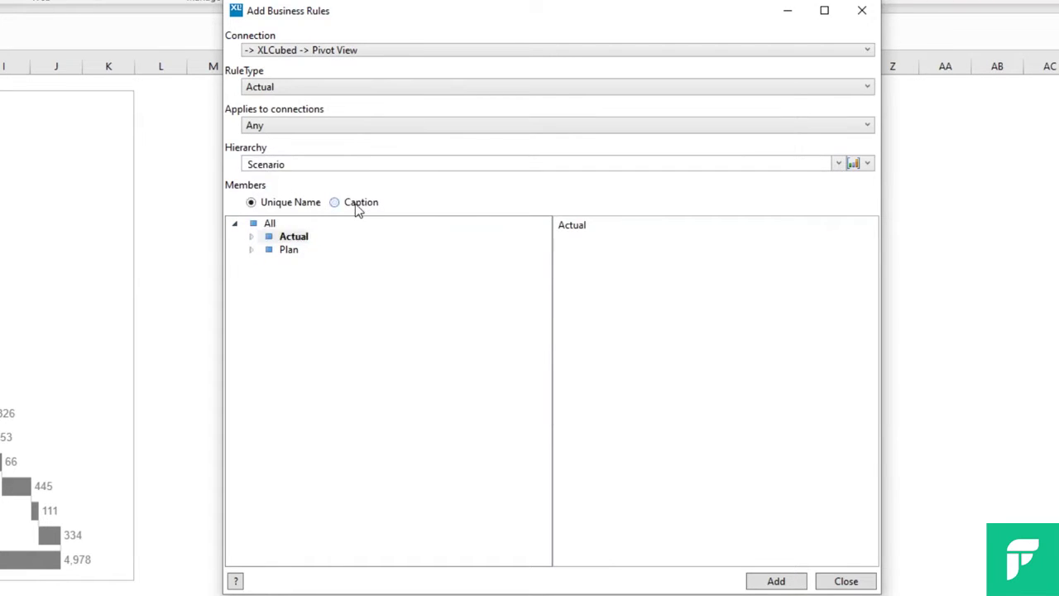
pyautogui.click(776, 578)
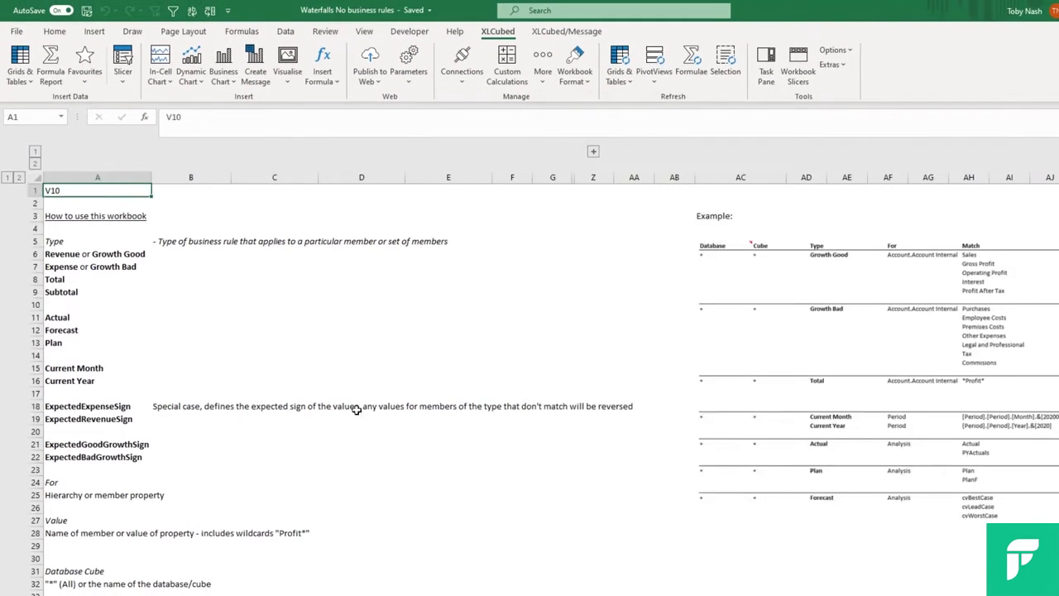
# - Examine the new rule and the header notes for Type, For and Match in the business rules table
pyautogui.scroll(-3, 340, 409)
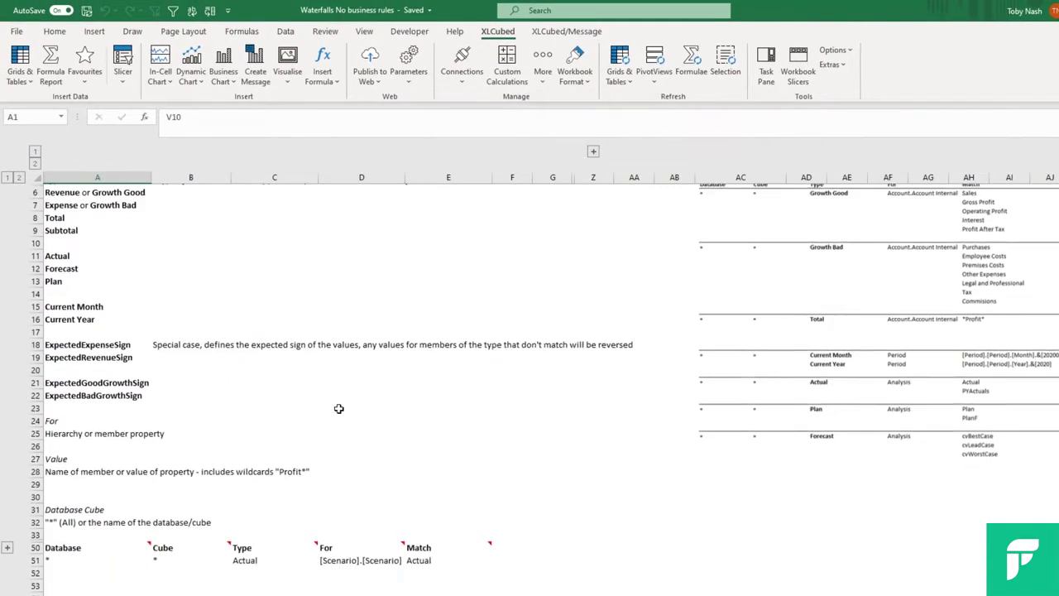
pyautogui.click(30, 507)
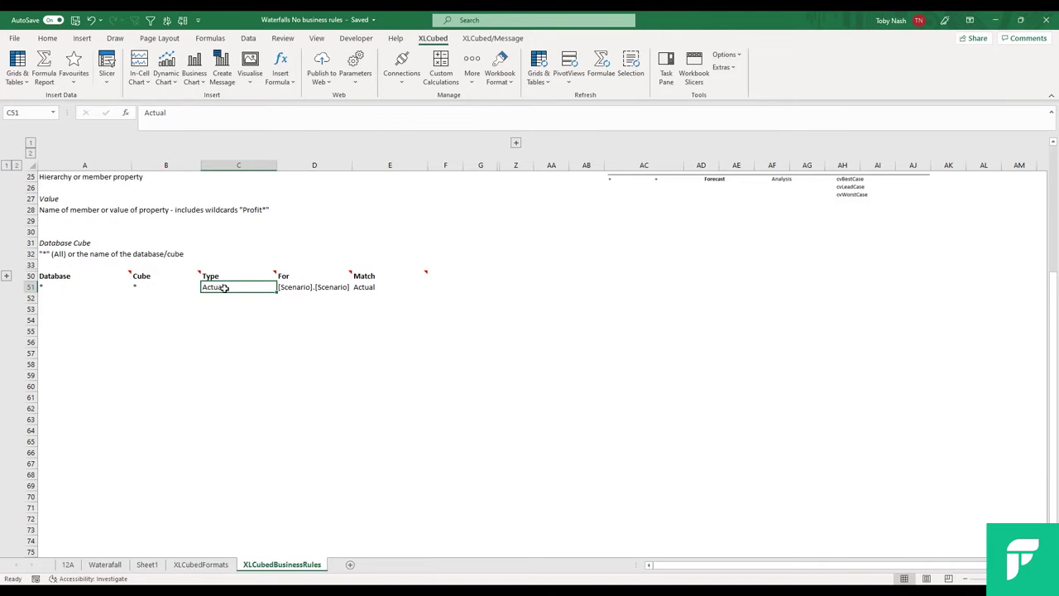
pyautogui.moveTo(240, 274)
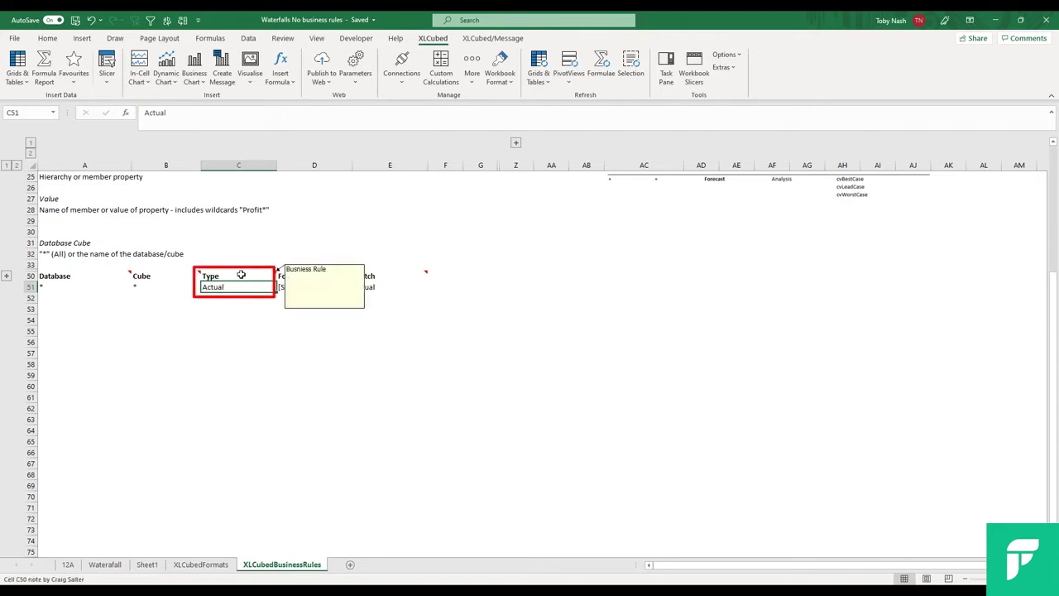
pyautogui.moveTo(324, 277)
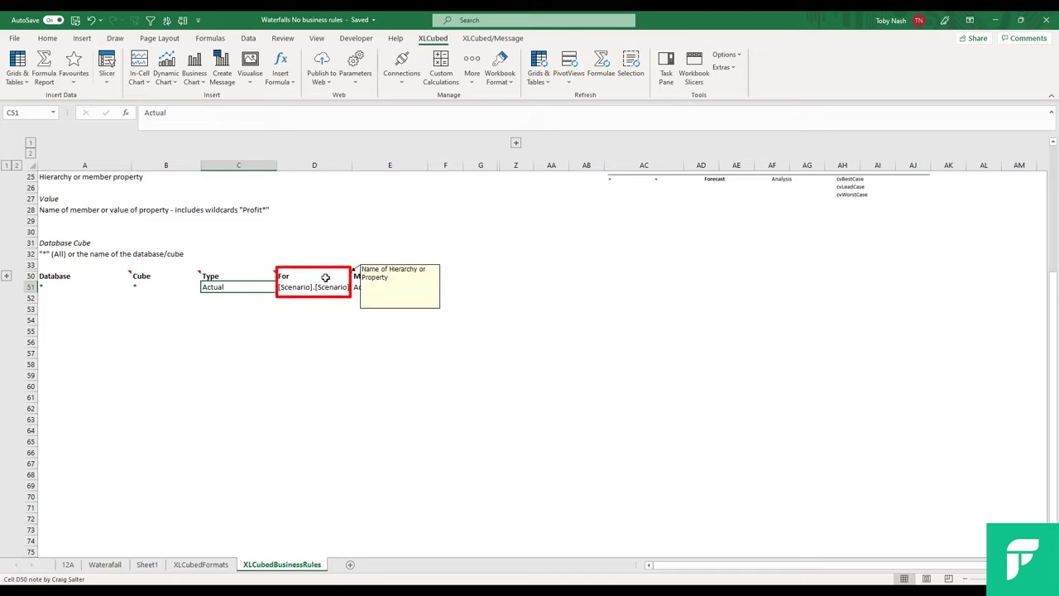
pyautogui.moveTo(407, 276)
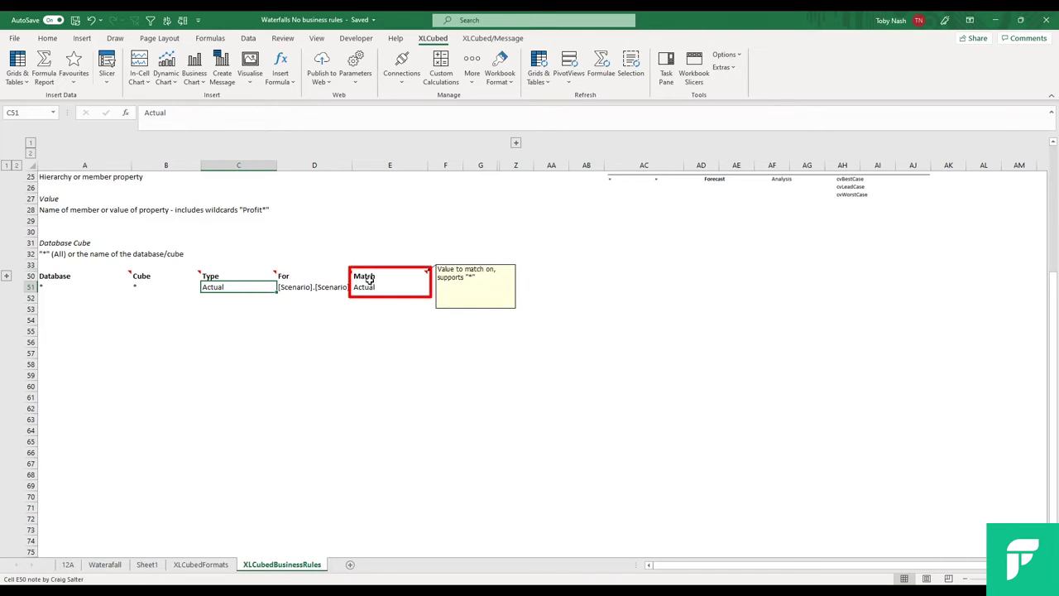
# - Add a Plan rule for Scenario matching Plan, and Revenue rules for Account matching Licences, Consulting, Maintenance and Other revenue
pyautogui.click(252, 296)
pyautogui.write('Plan')
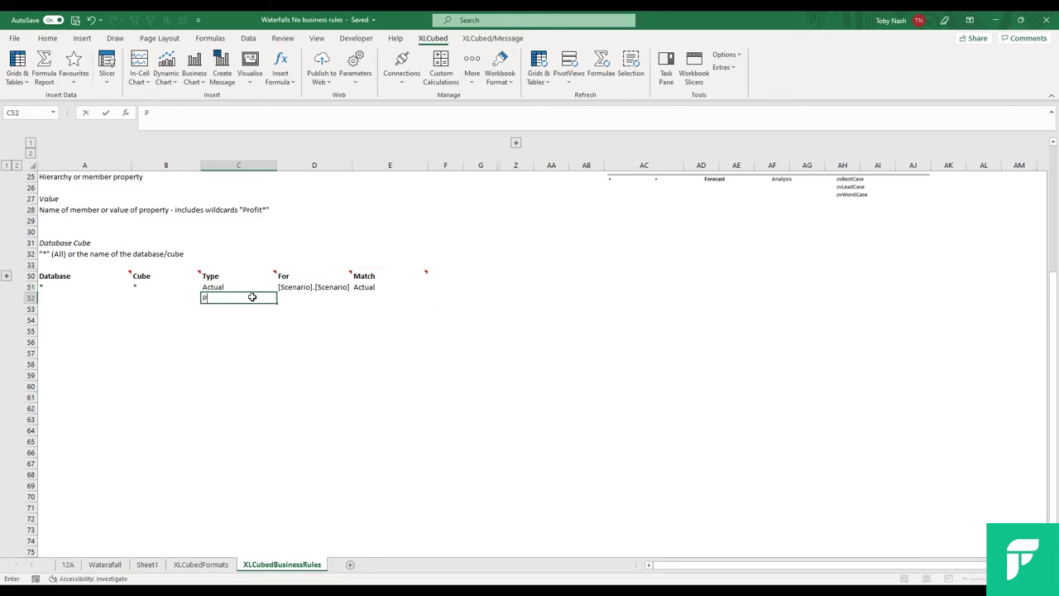
pyautogui.press('Tab')
pyautogui.write('Scenario')
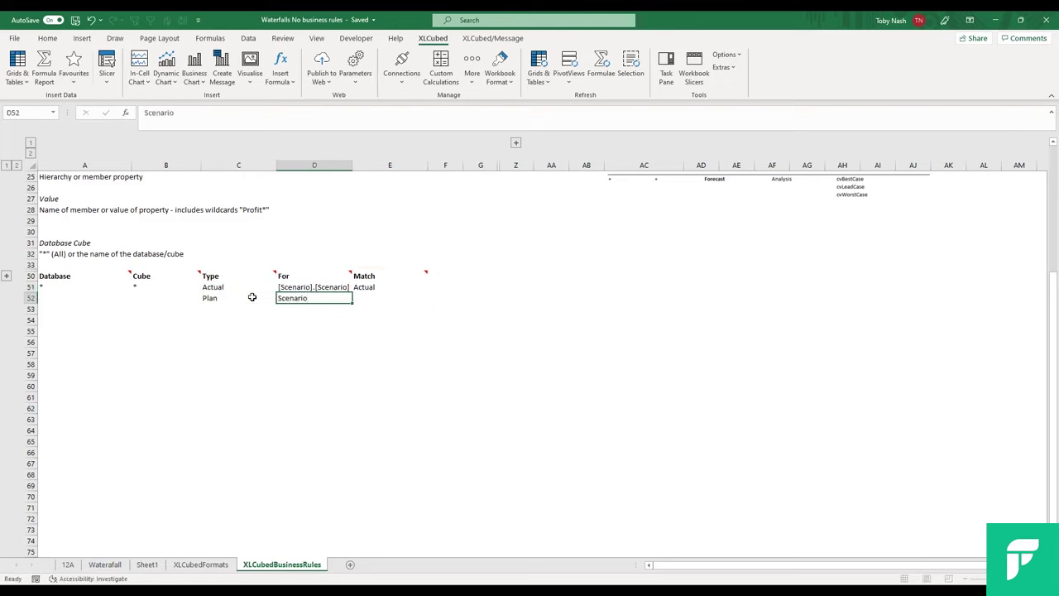
pyautogui.press('Tab')
pyautogui.write('Plan')
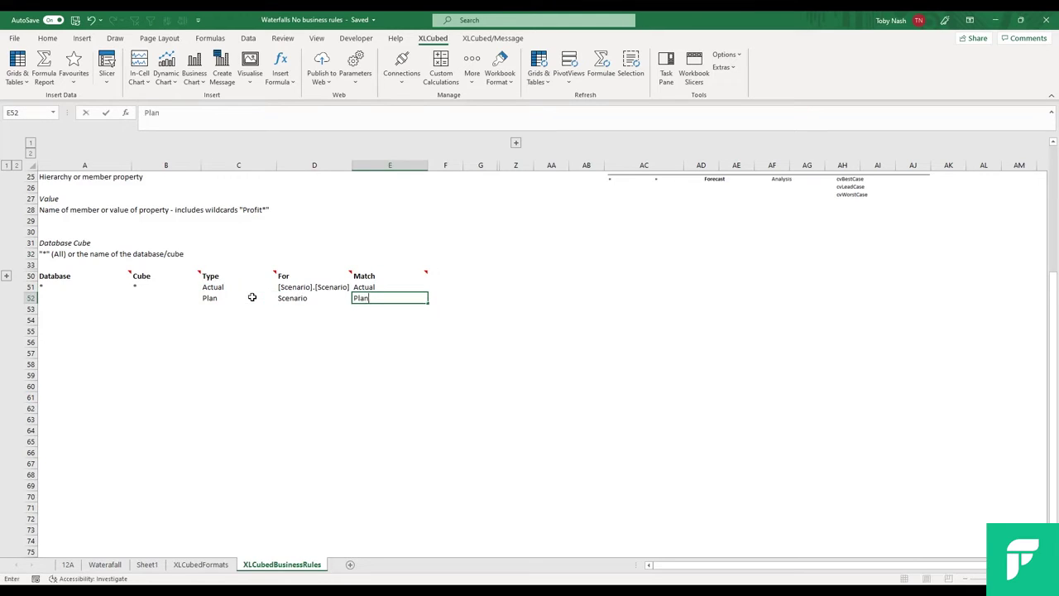
pyautogui.press('Return')
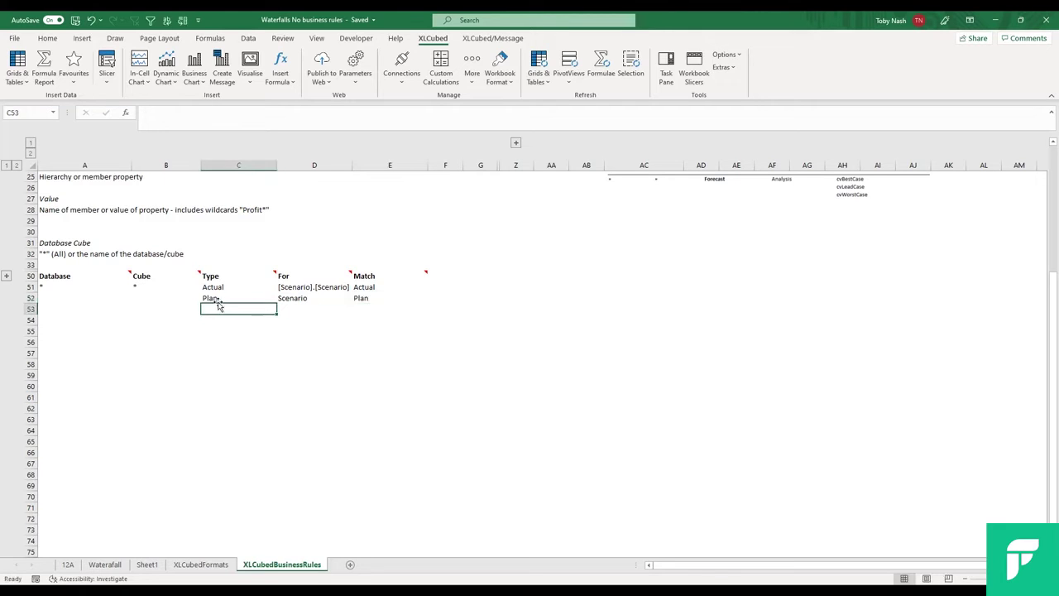
pyautogui.write('Revenue\tAccount\tLicences Revenue\tAccount\tConsulting Revenue\tAccount\tMaintenance Revenue\tAccount\tOther revenue Revenue\tAccount\tOther op. Income Revenue\tAccount\tInvestment income Revenue\tAccount\tFinancial income, net Expense\tAccount\tPurchases Expense\tAccount\tMaterial expenses Expense\tAccount\tPersonnel expenses Expense\tAccount\tAmortization Expense\tAccount\tOther op. expenses Expense\tAccount\tOperating expenses Expense\tAccount\tIncome tax Total\tAccount\tResult after tax Total\tAccount\tOperating result Total\tAccount\tSales Revenue Total\tAccount\tResult before tax Subtotal\tAccount\tOperating expenses')
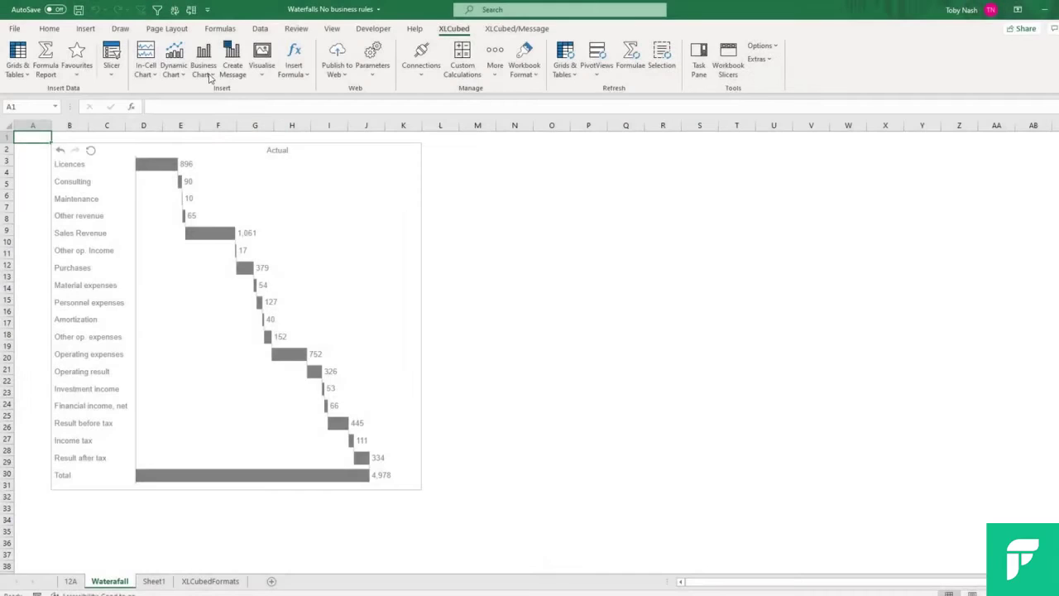
# - Import the business rules sheet from SAVED Waterfall business rules in the 12. Business Rules folder and apply it to the waterfall chart
pyautogui.click(194, 73)
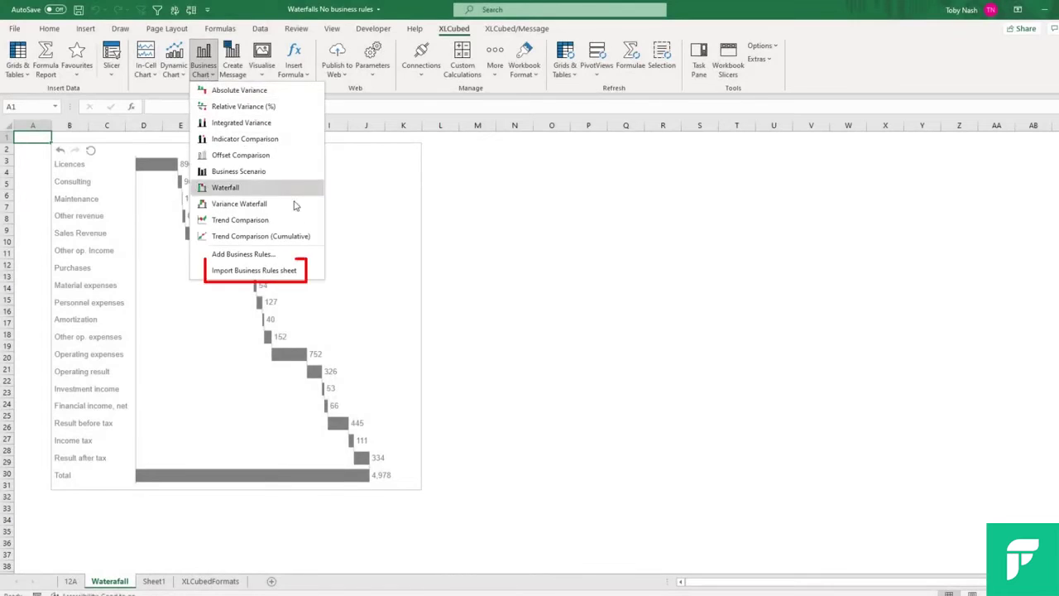
pyautogui.click(298, 273)
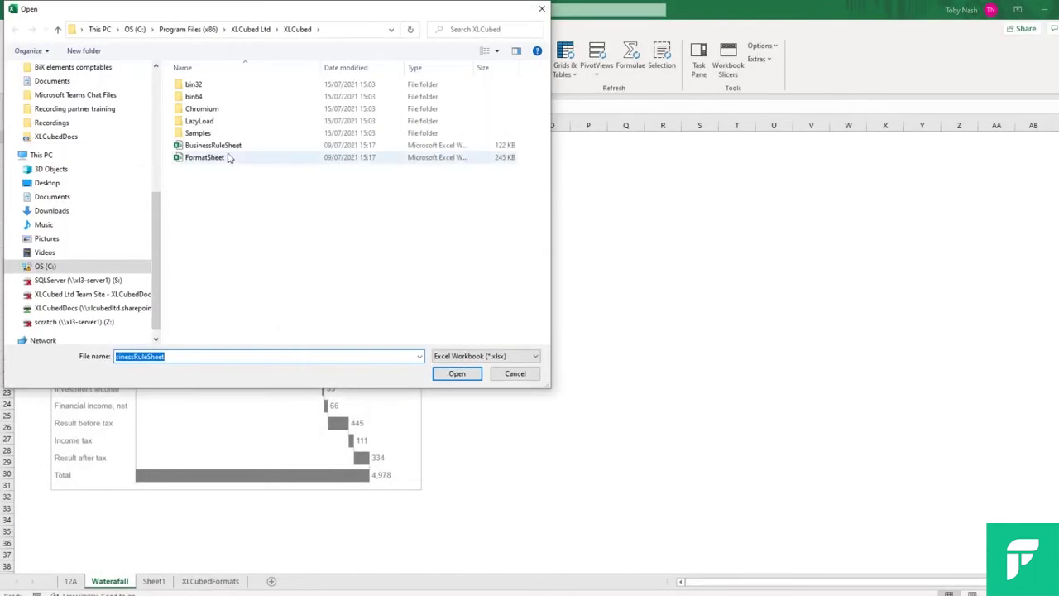
pyautogui.scroll(4, 125, 182)
pyautogui.click(111, 206)
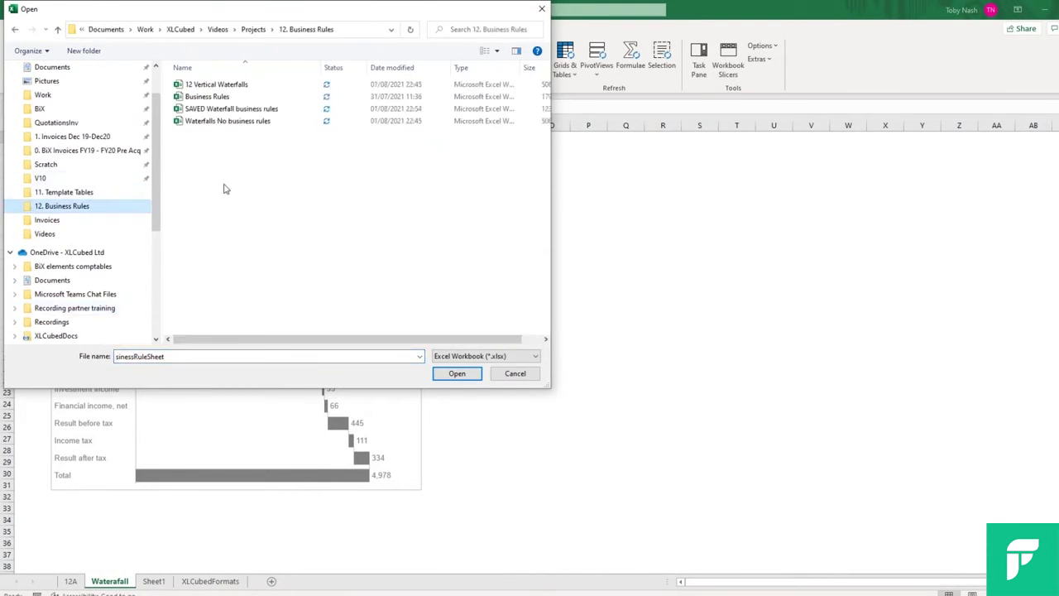
pyautogui.click(260, 109)
pyautogui.doubleClick(264, 114)
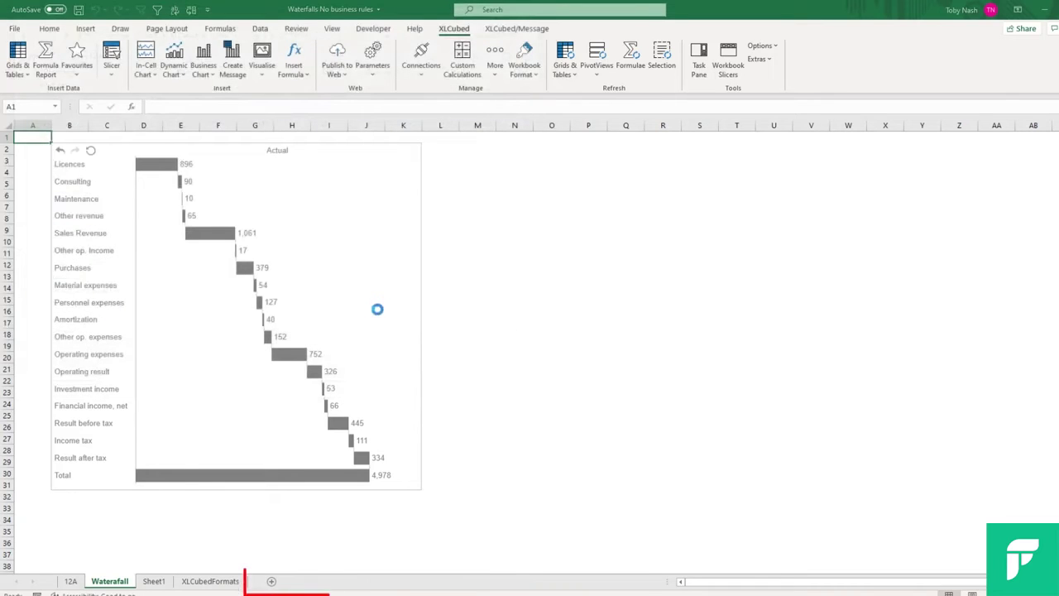
pyautogui.rightClick(322, 287)
pyautogui.click(356, 500)
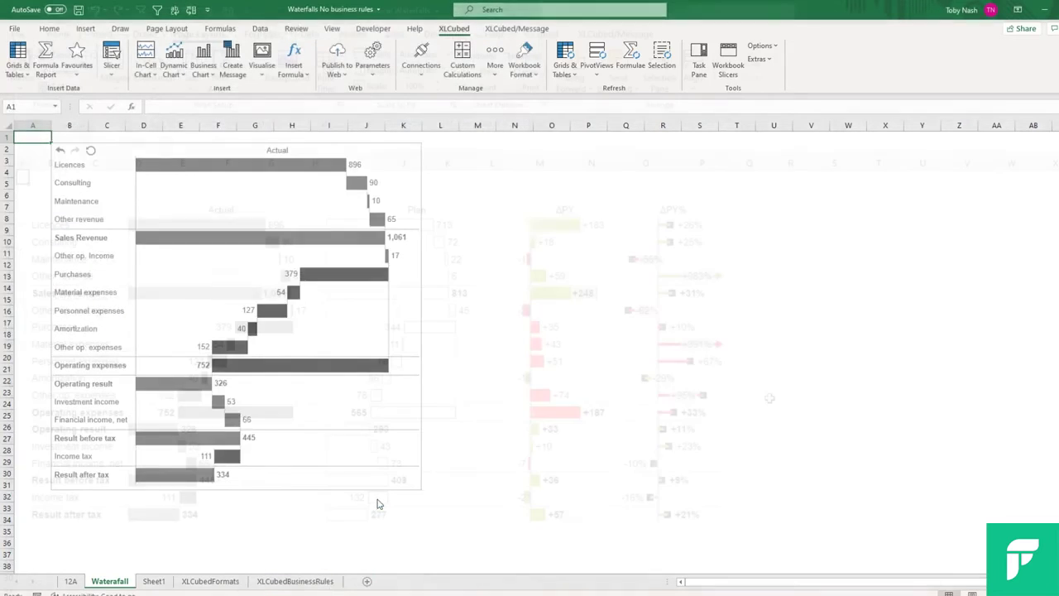